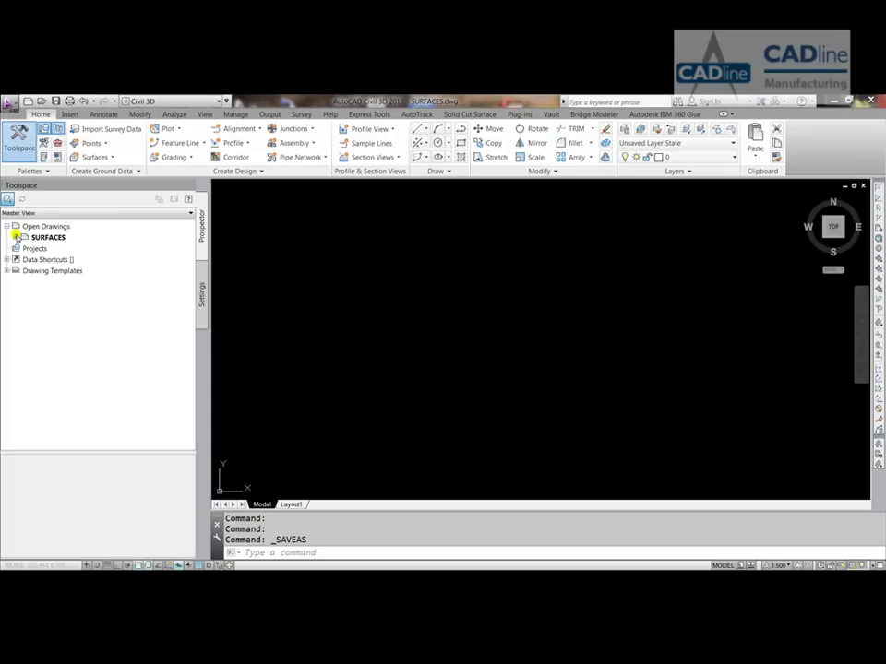
# Step: Under the SURFACES drawing's Surfaces collection, start a Triangulation surface named FROM POINT FILE
pyautogui.click(20, 237)
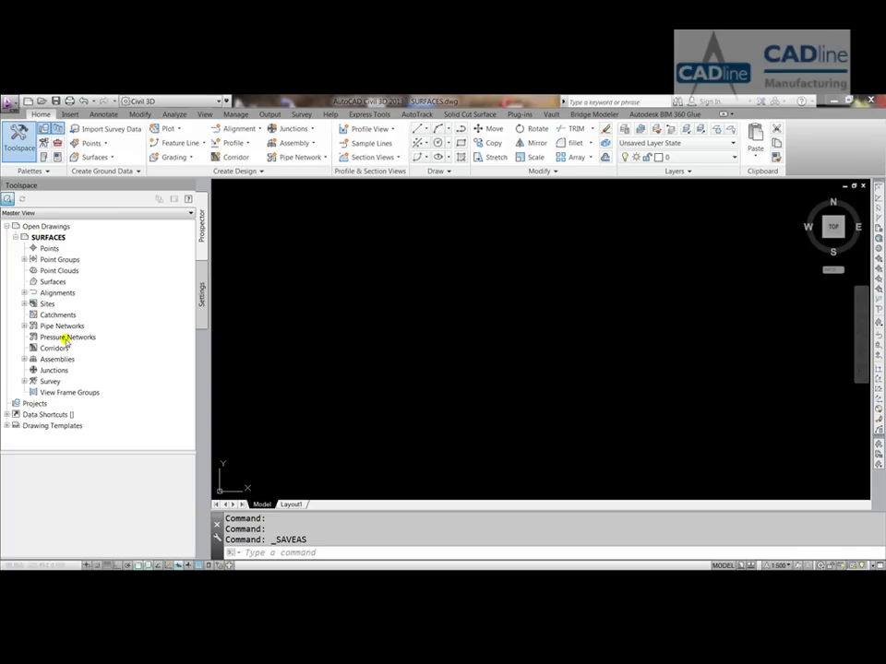
pyautogui.click(58, 282)
pyautogui.rightClick(60, 283)
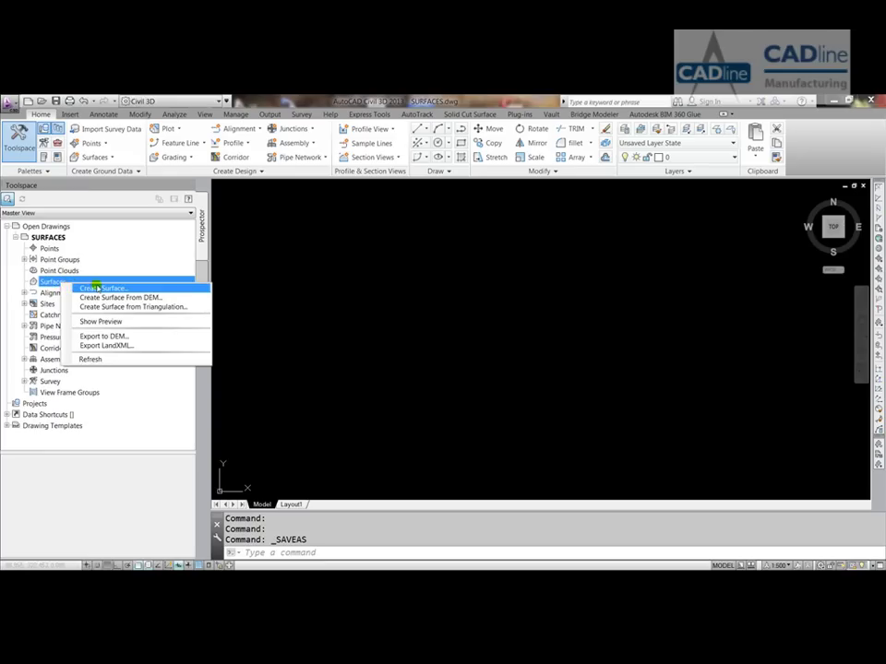
pyautogui.click(99, 284)
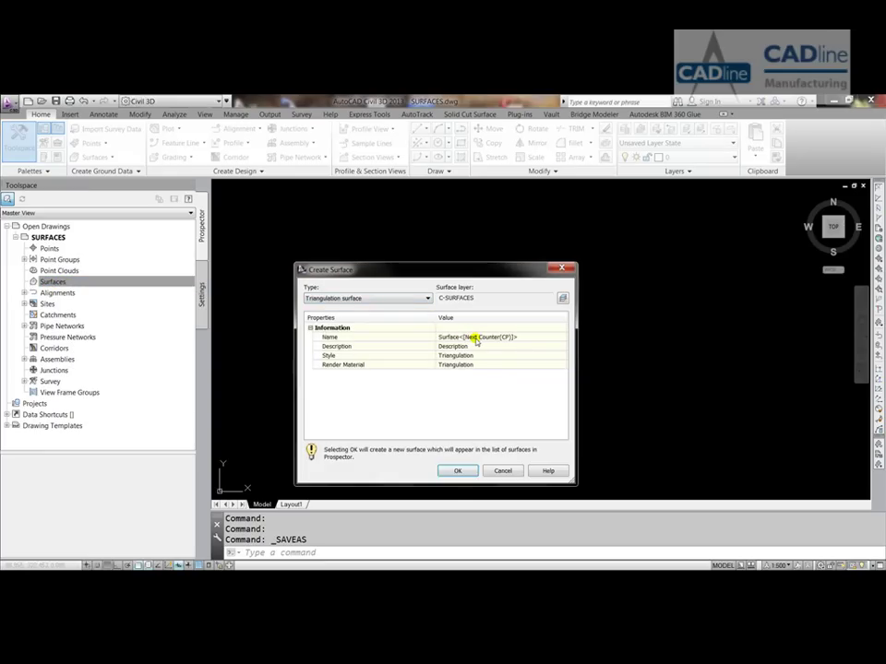
pyautogui.click(475, 337)
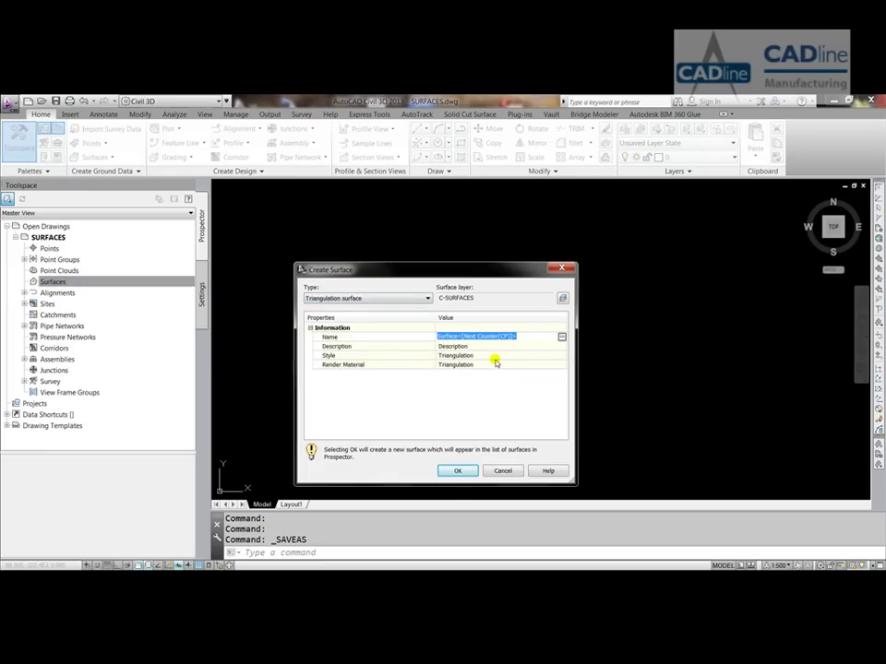
pyautogui.write('FROM PO')
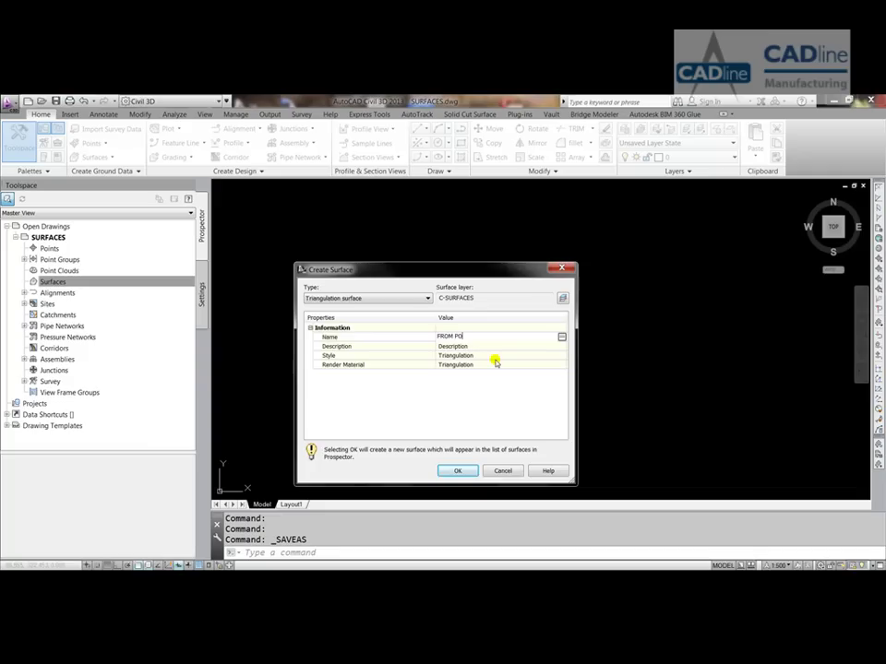
pyautogui.write('INT FILE')
pyautogui.click(407, 301)
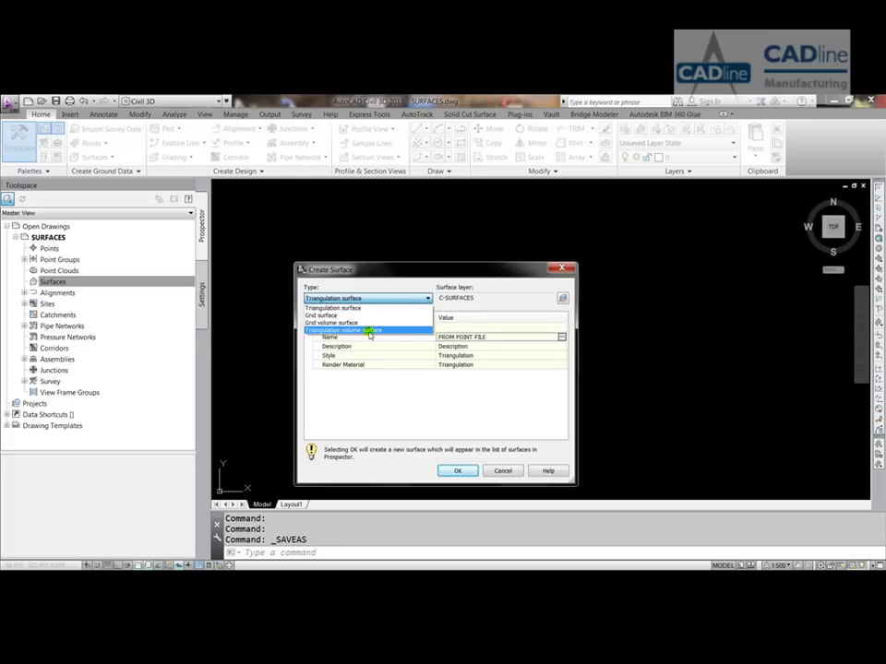
pyautogui.click(322, 310)
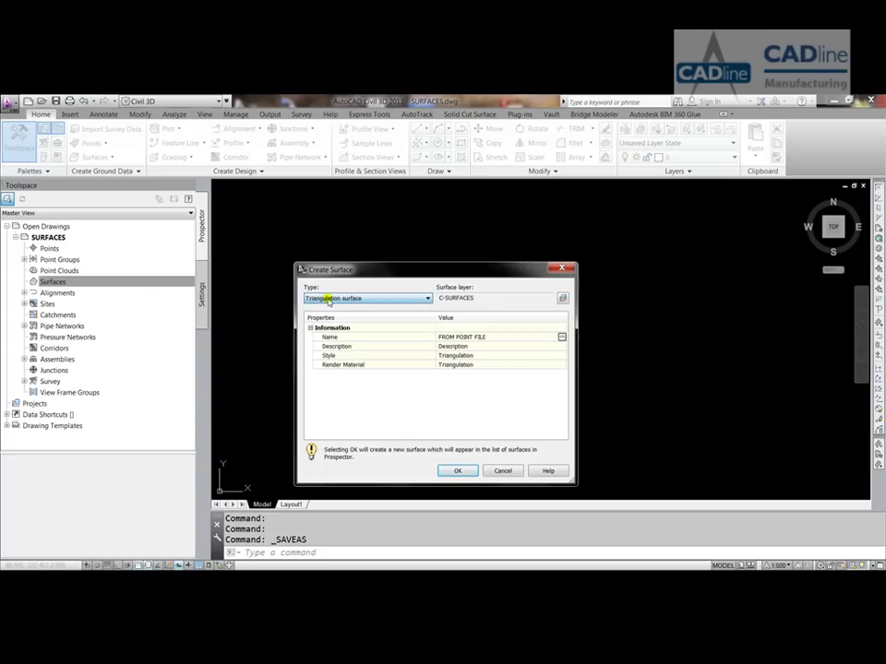
# Step: Confirm the new surface and expand FROM POINT FILE > Definition to reveal Point Files
pyautogui.click(459, 471)
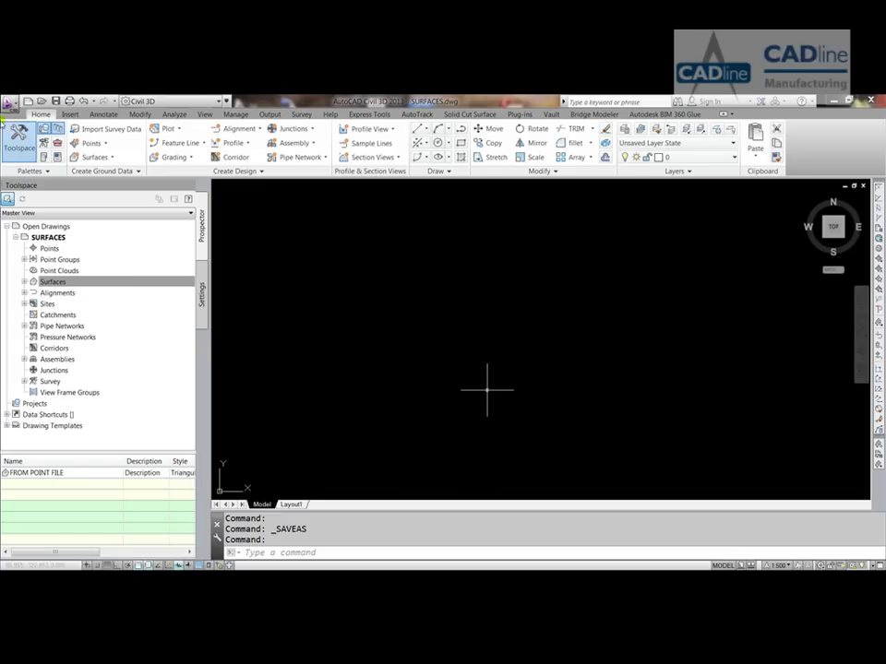
pyautogui.click(24, 282)
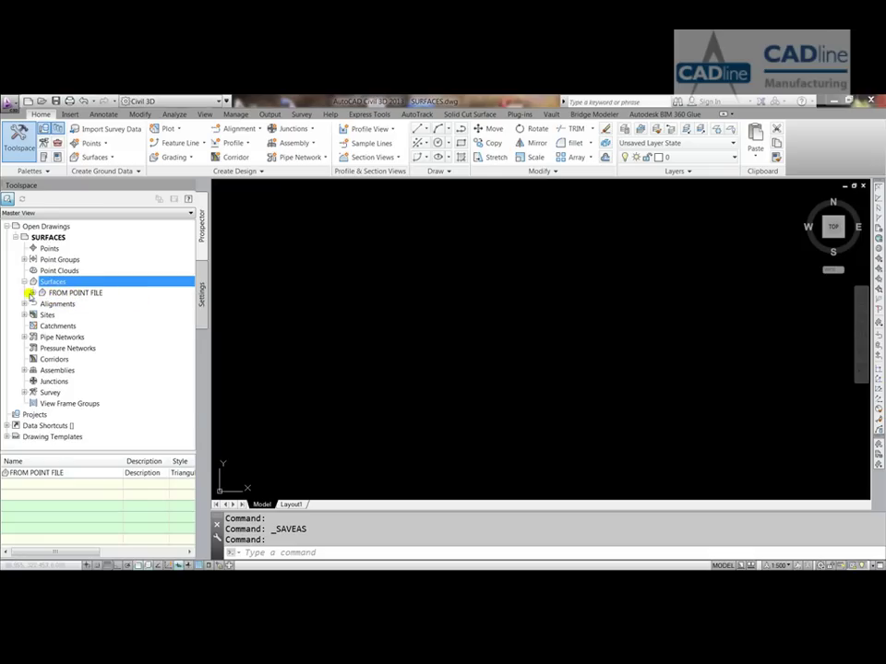
pyautogui.click(34, 293)
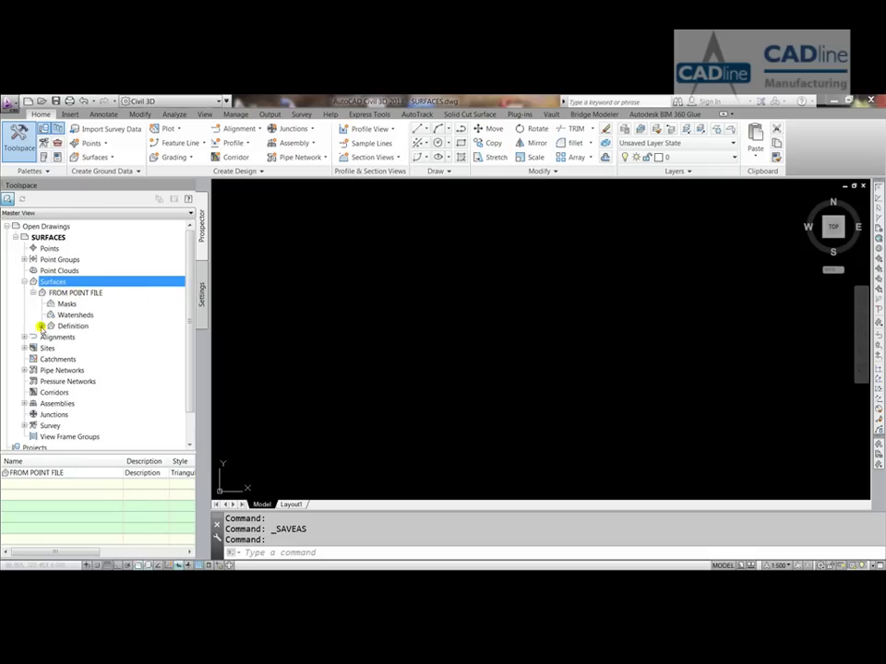
pyautogui.click(42, 327)
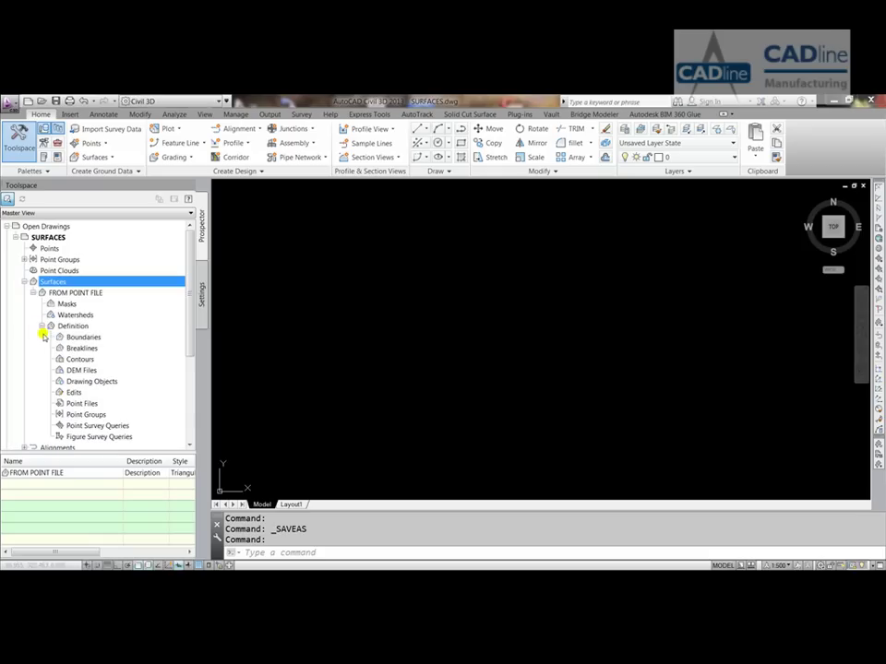
pyautogui.scroll(-1, 187, 342)
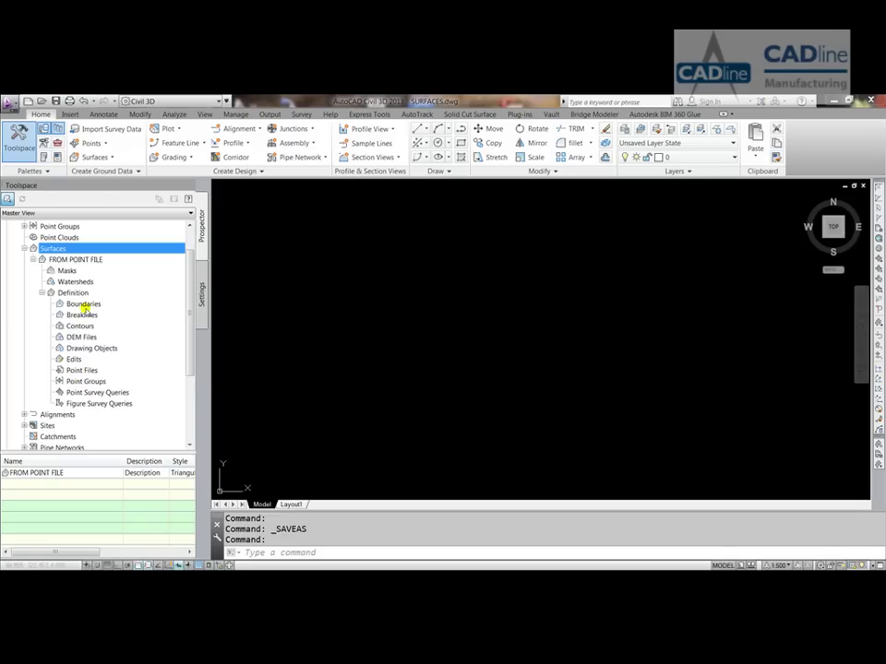
# Step: Add TopoAllMerged_PNEZD.csv to the surface's Point Files, read as PNEZ (comma delimited)
pyautogui.rightClick(81, 371)
pyautogui.click(99, 376)
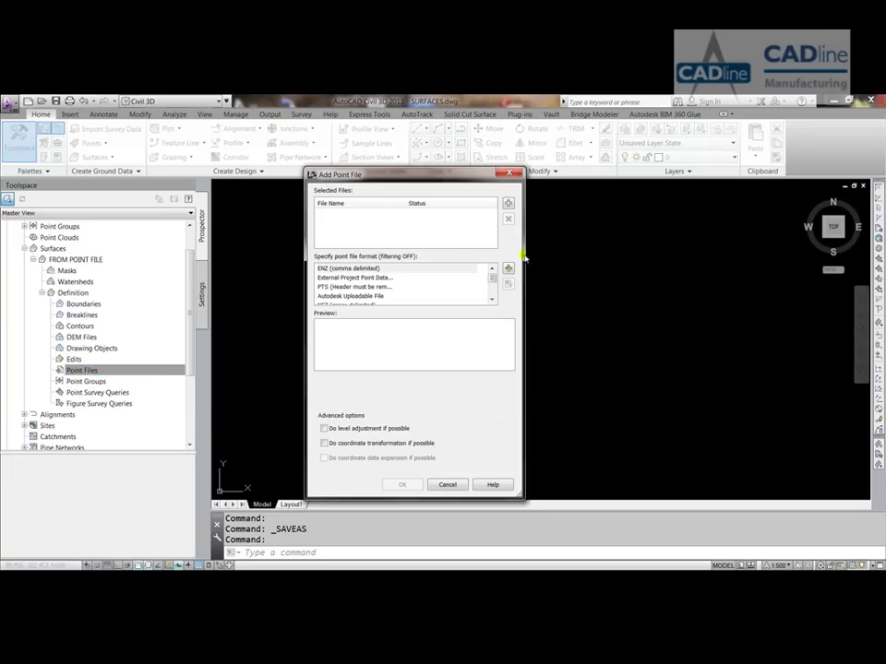
pyautogui.click(507, 203)
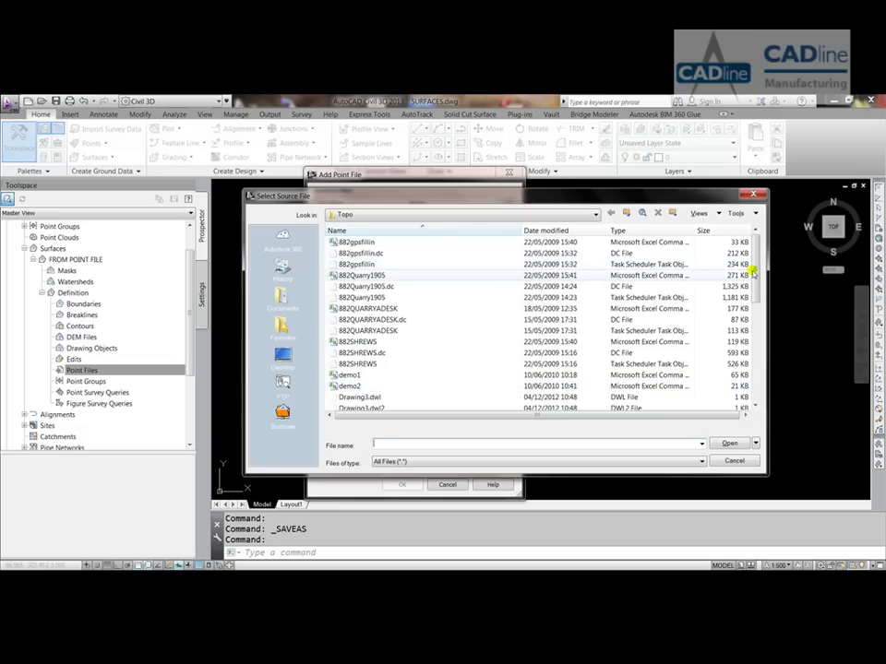
pyautogui.moveTo(754, 277); pyautogui.dragTo(756, 378)
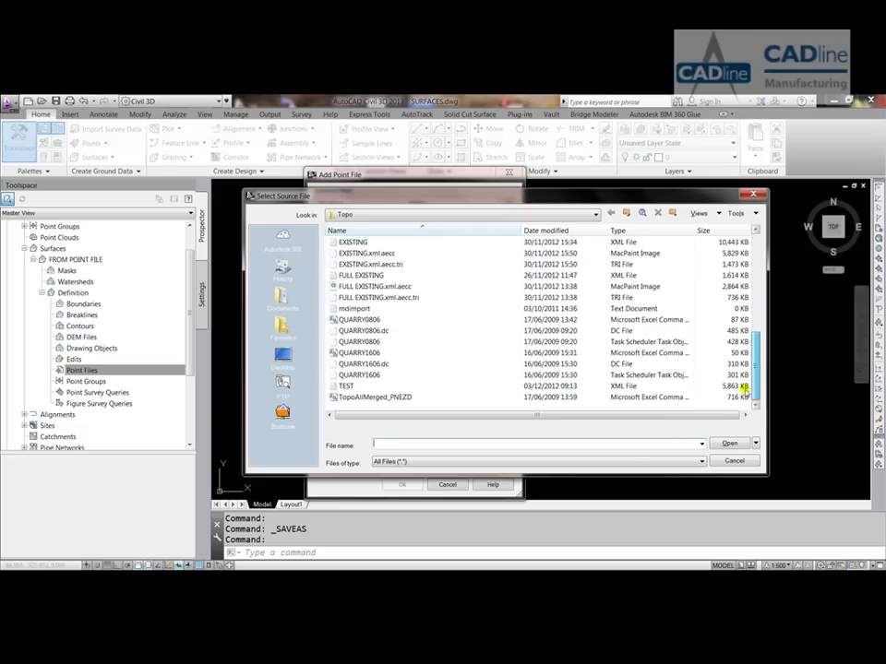
pyautogui.click(362, 397)
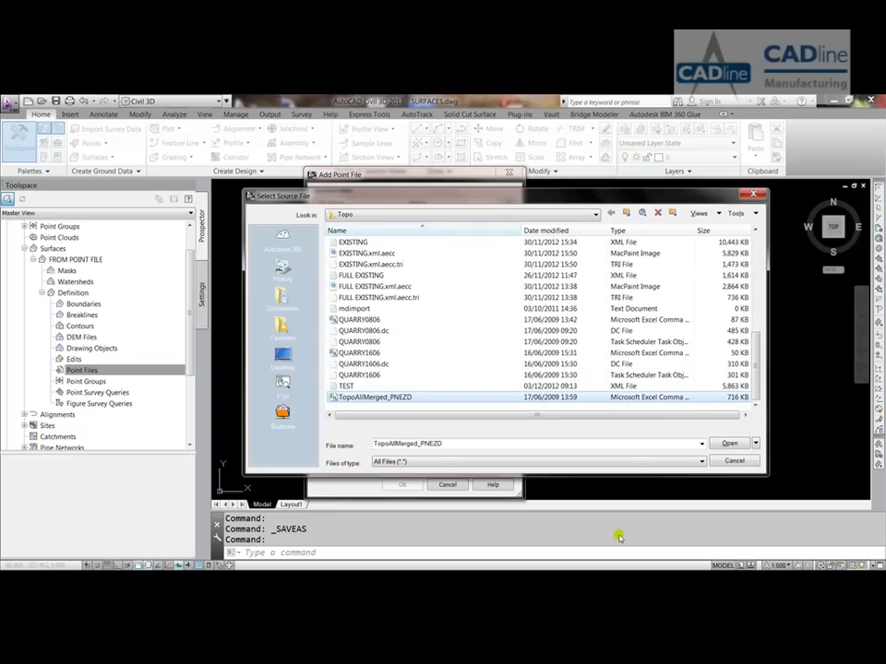
pyautogui.click(728, 444)
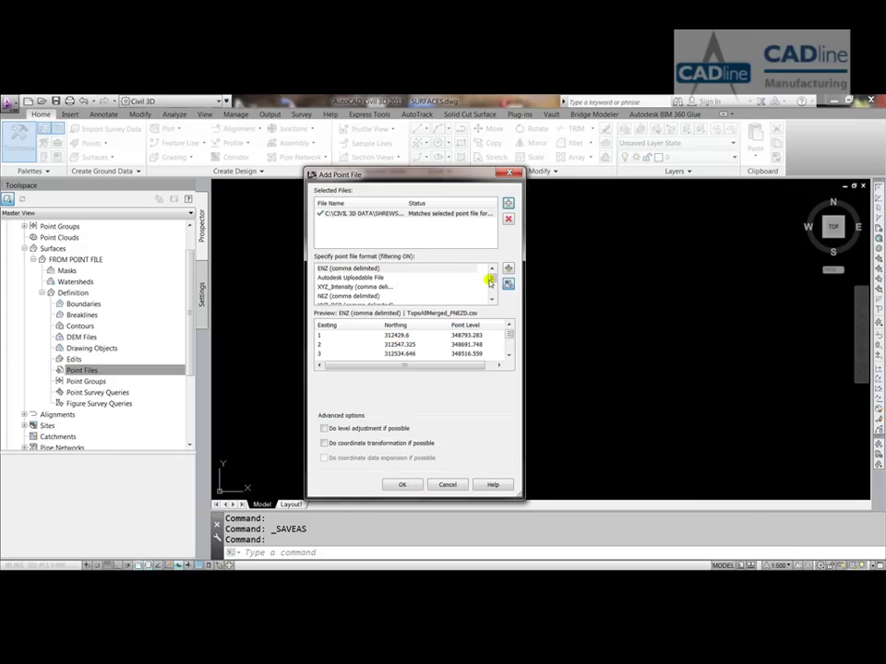
pyautogui.moveTo(491, 281); pyautogui.dragTo(493, 293)
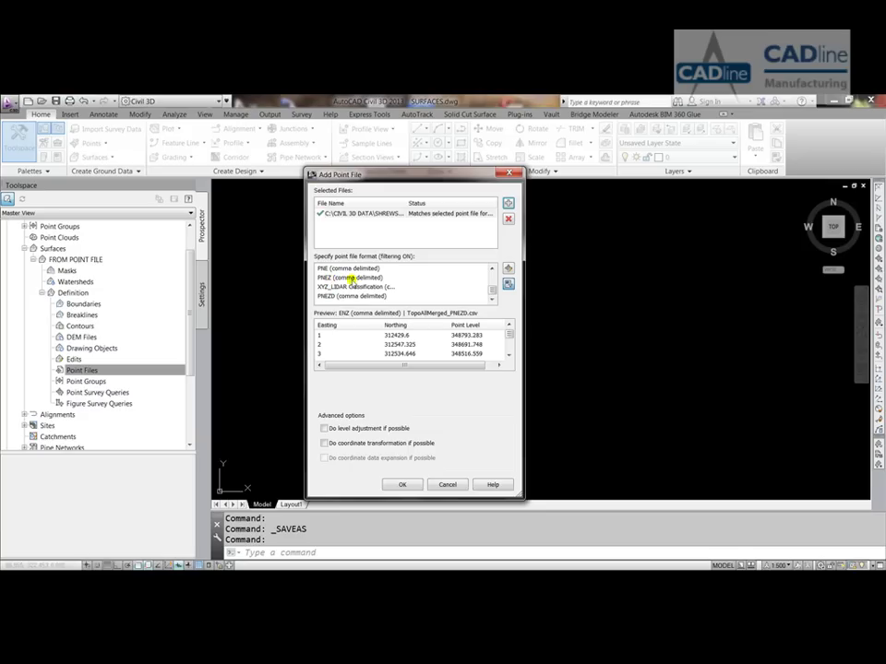
pyautogui.click(361, 278)
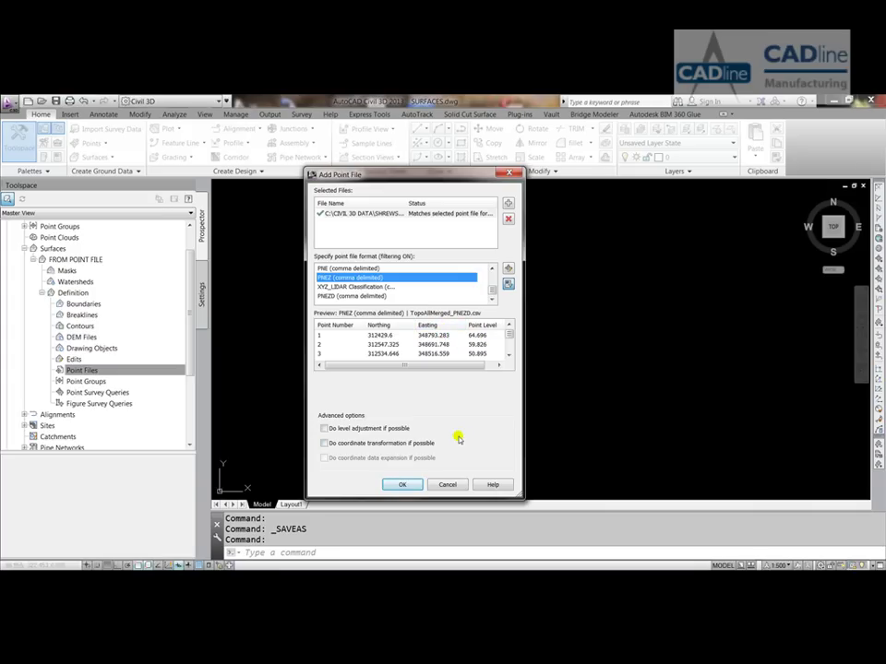
pyautogui.click(406, 485)
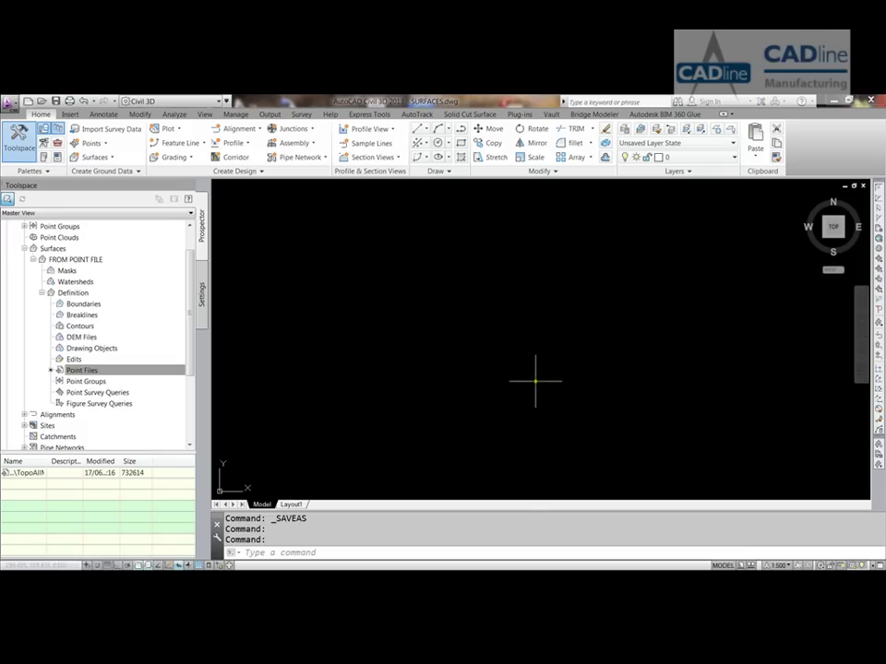
# Step: Zoom to extents to see the triangulated FROM POINT FILE mesh, then select and right-click it
pyautogui.middleClick(535, 380)
pyautogui.middleClick(535, 381)
pyautogui.scroll(-3, 415, 355)
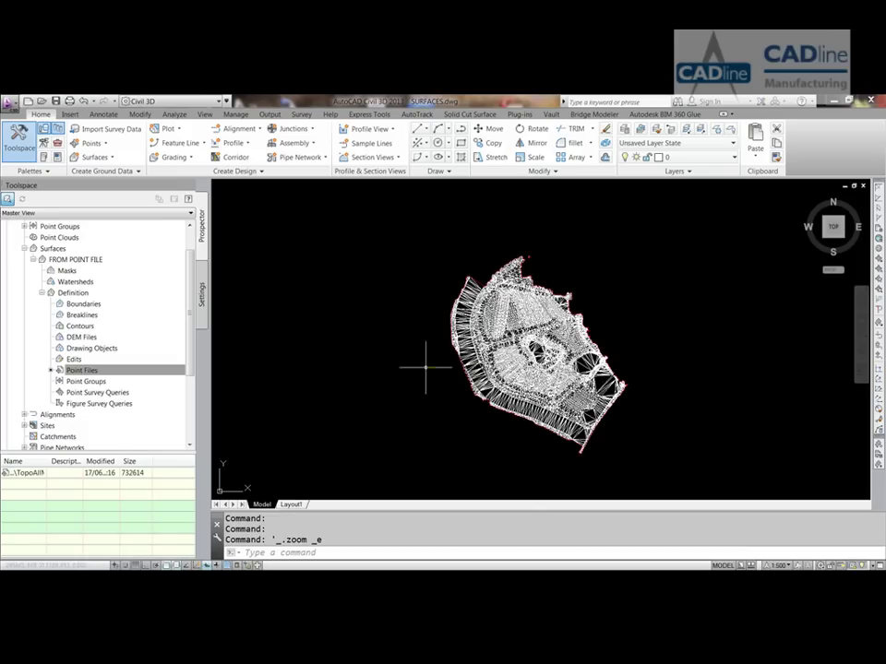
pyautogui.scroll(2, 541, 406)
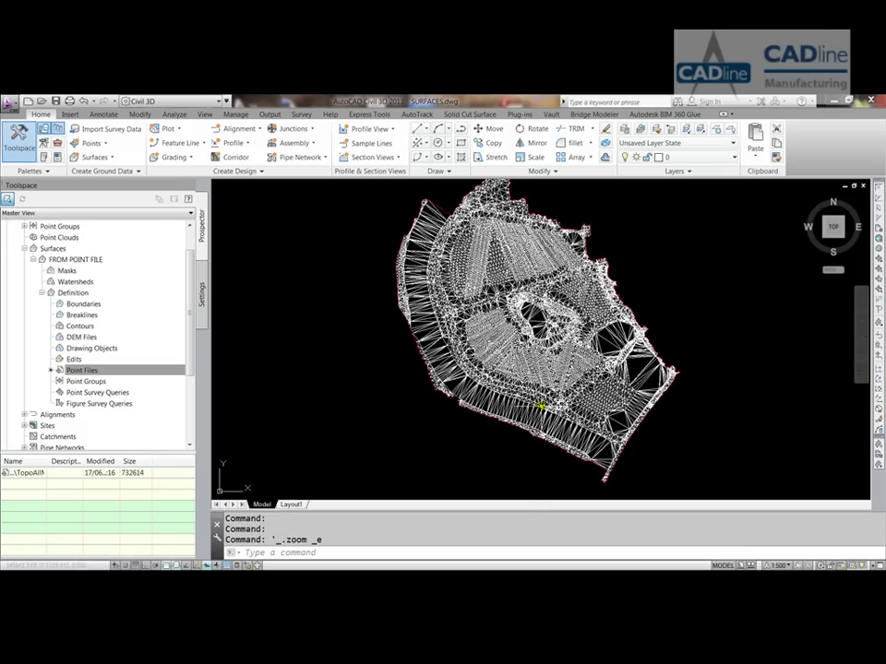
pyautogui.click(462, 350)
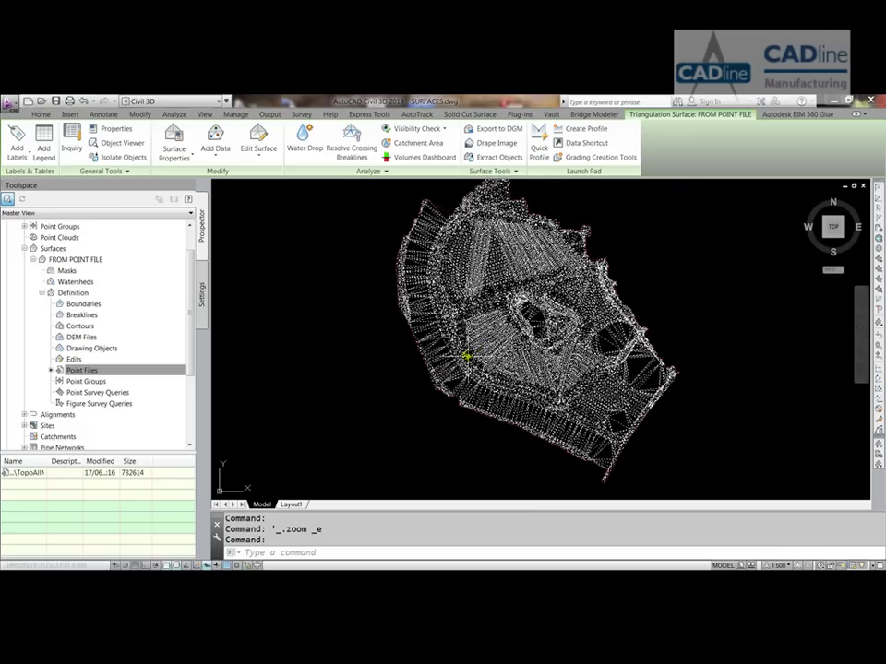
pyautogui.rightClick(470, 357)
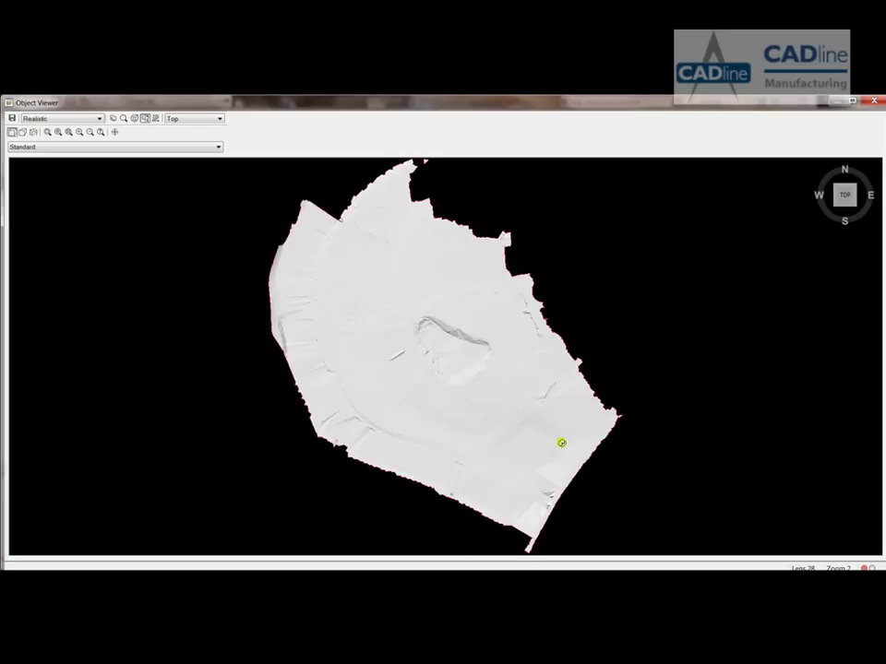
# Step: Orbit the shaded FROM POINT FILE terrain in Object Viewer to a low oblique angle
pyautogui.moveTo(559, 441)
pyautogui.mouseDown()
pyautogui.moveTo(444, 448)
pyautogui.moveTo(484, 358)
pyautogui.moveTo(525, 442)
pyautogui.moveTo(389, 442)
pyautogui.moveTo(665, 477)
pyautogui.mouseUp()
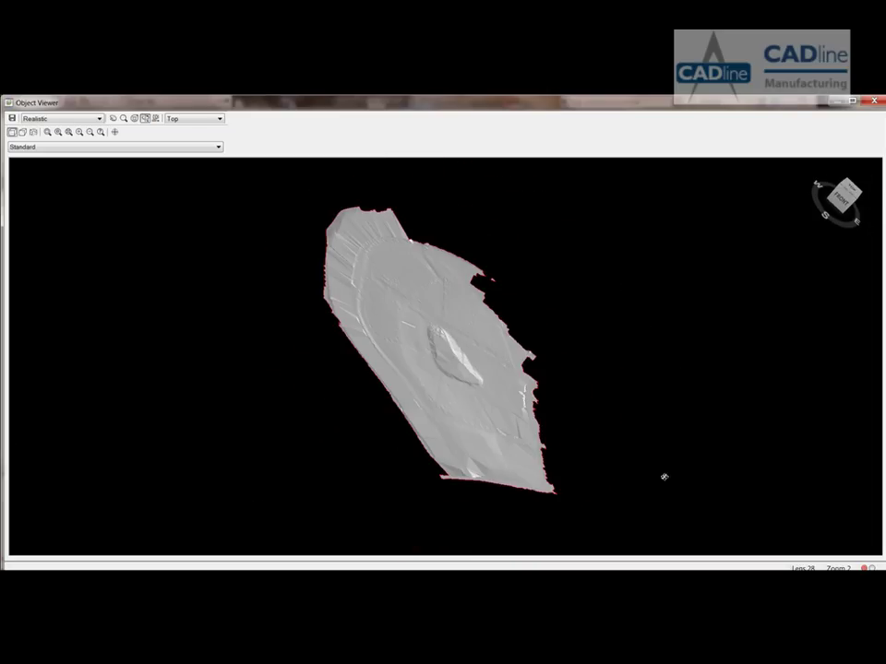
pyautogui.moveTo(501, 449); pyautogui.dragTo(388, 305)
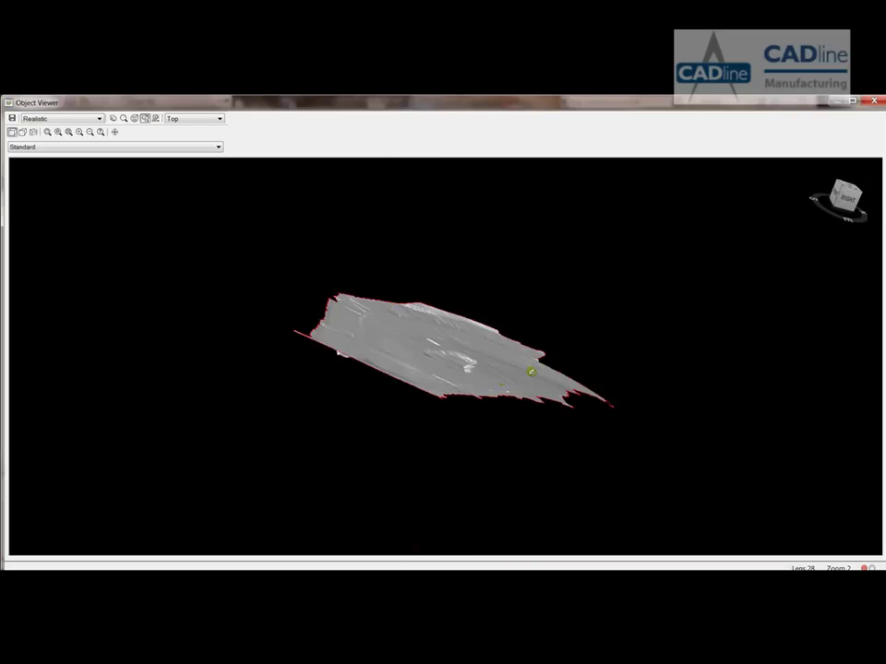